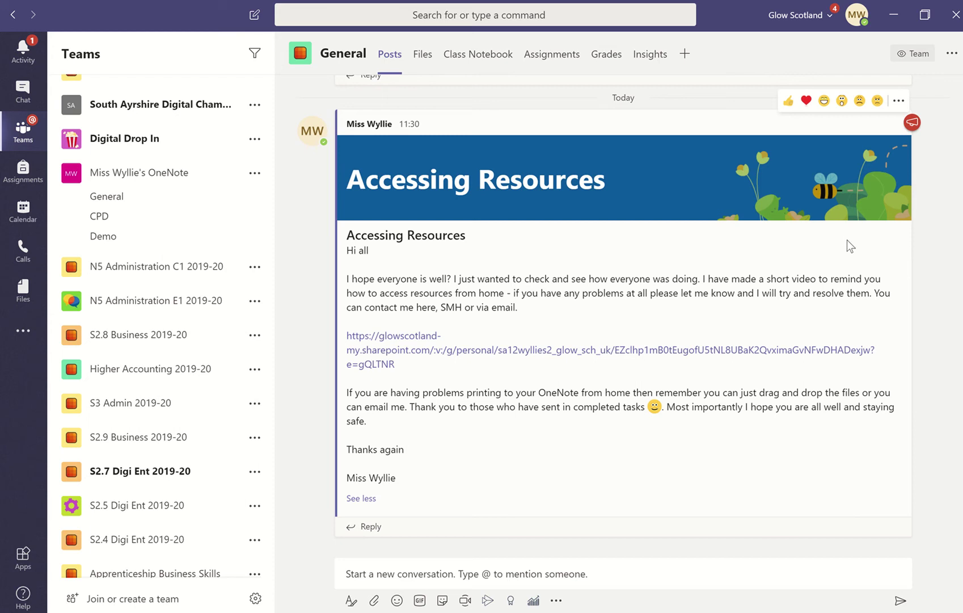
# Step: Open the 'Accessing Resources' post in Immersive Reader from its More options menu
pyautogui.click(898, 100)
pyautogui.click(919, 290)
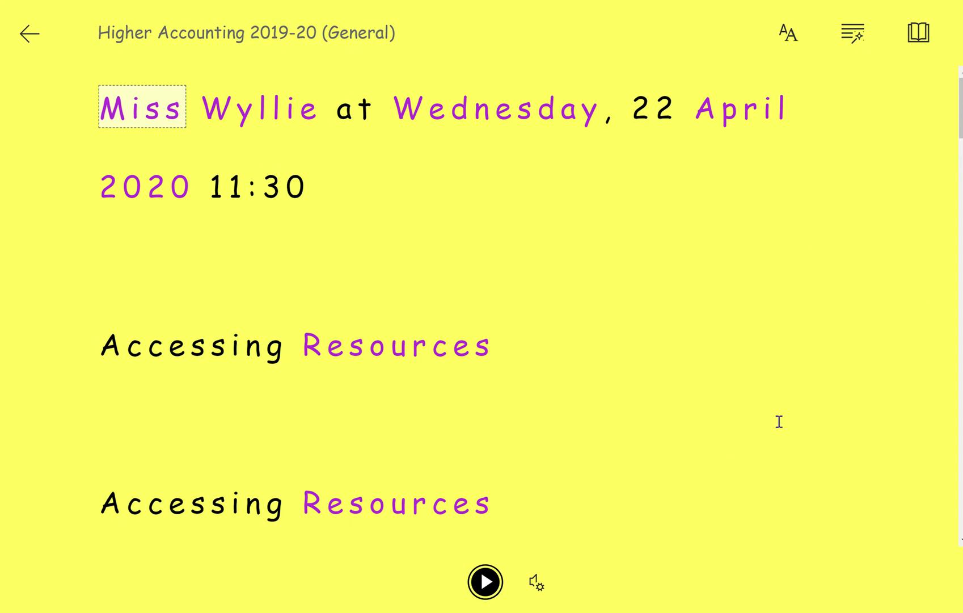
# Step: Play the post aloud up to 'home', pause it, and check the voice speed and voice settings
pyautogui.click(494, 584)
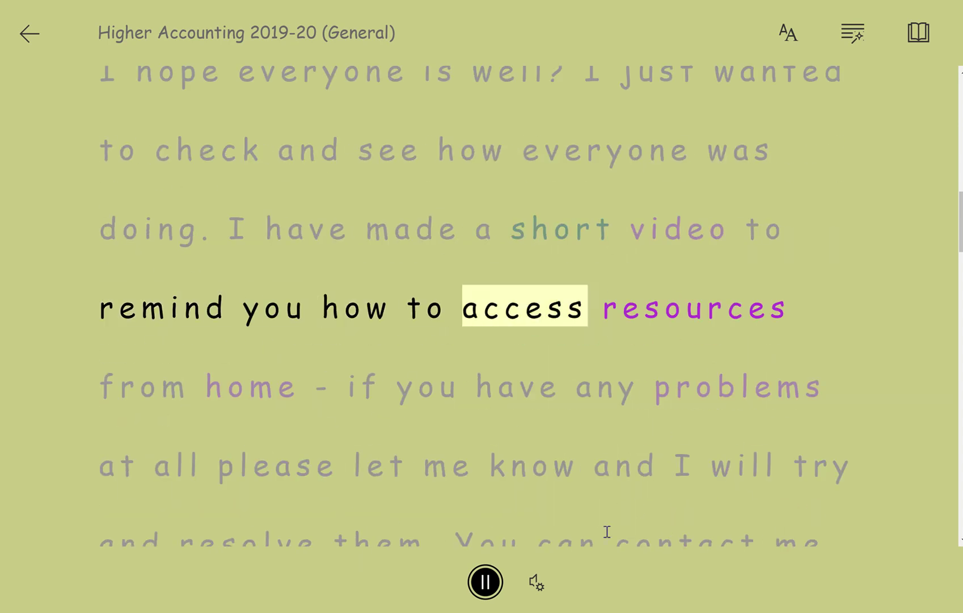
pyautogui.click(485, 581)
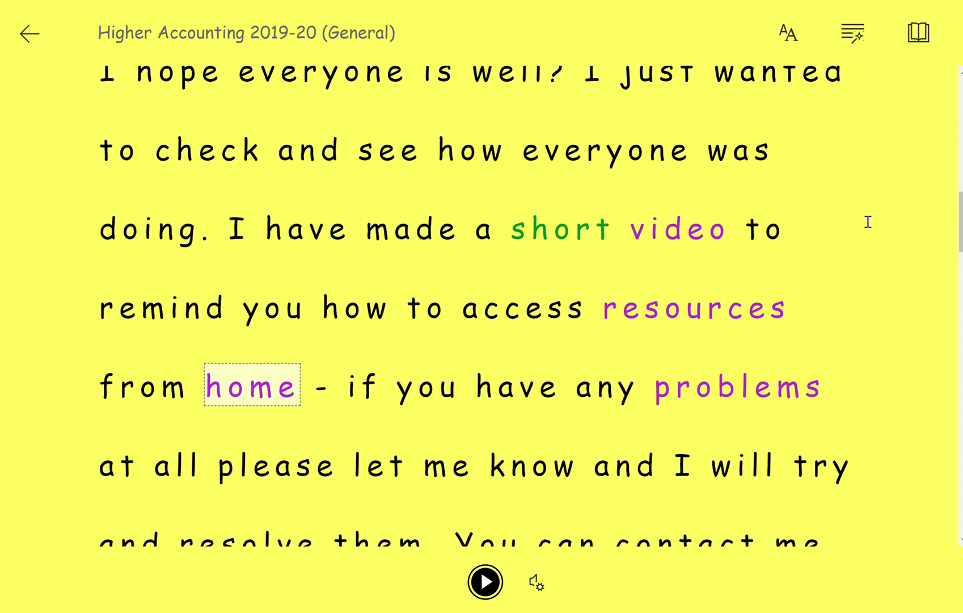
pyautogui.scroll(8, 868, 222)
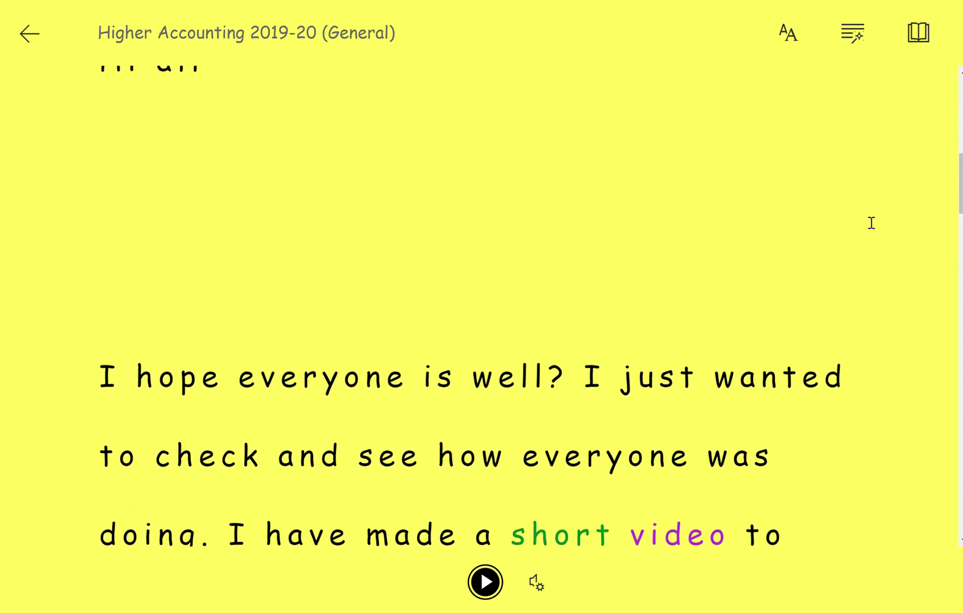
pyautogui.scroll(4, 871, 222)
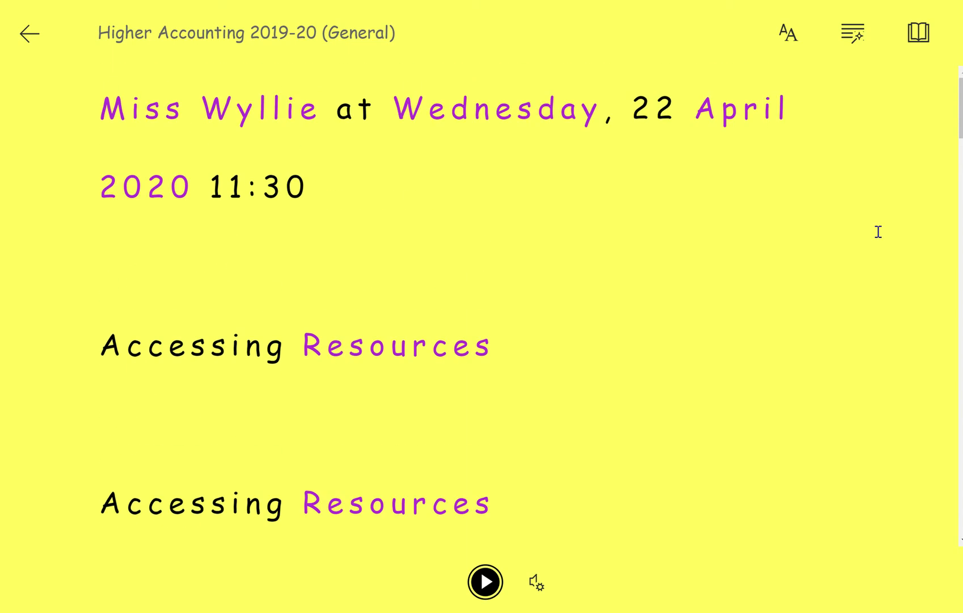
pyautogui.scroll(-10, 878, 231)
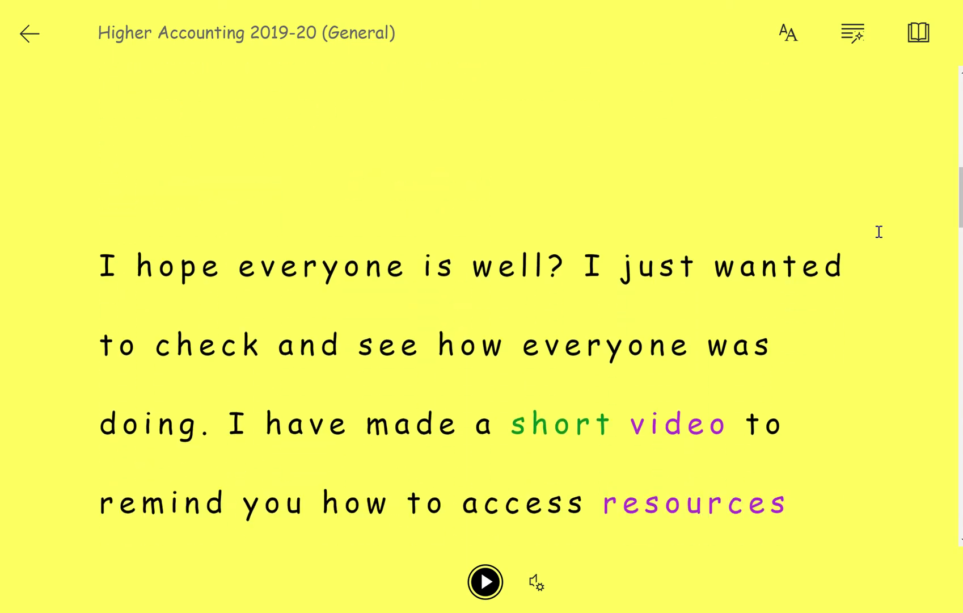
pyautogui.scroll(-3, 879, 231)
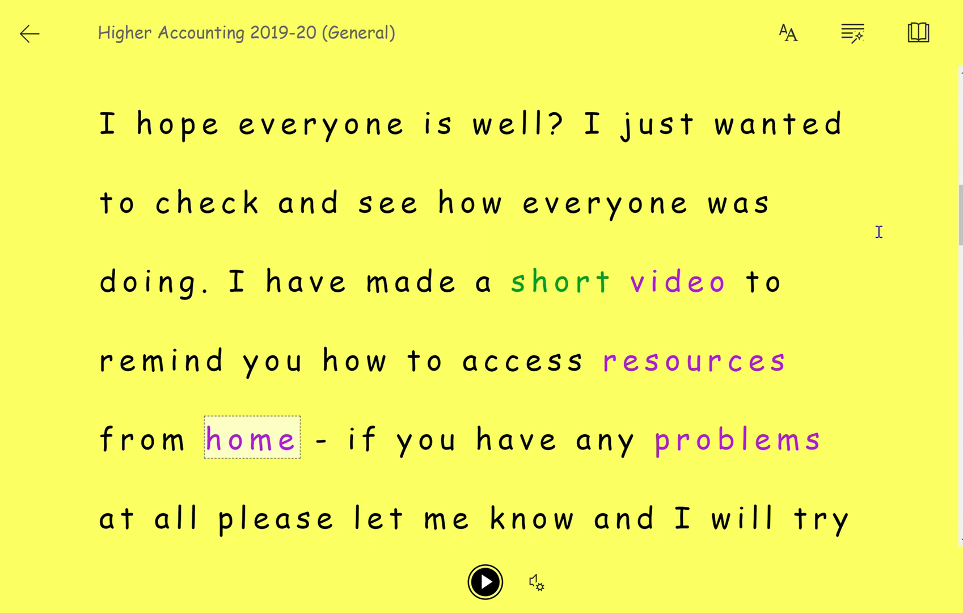
pyautogui.click(537, 581)
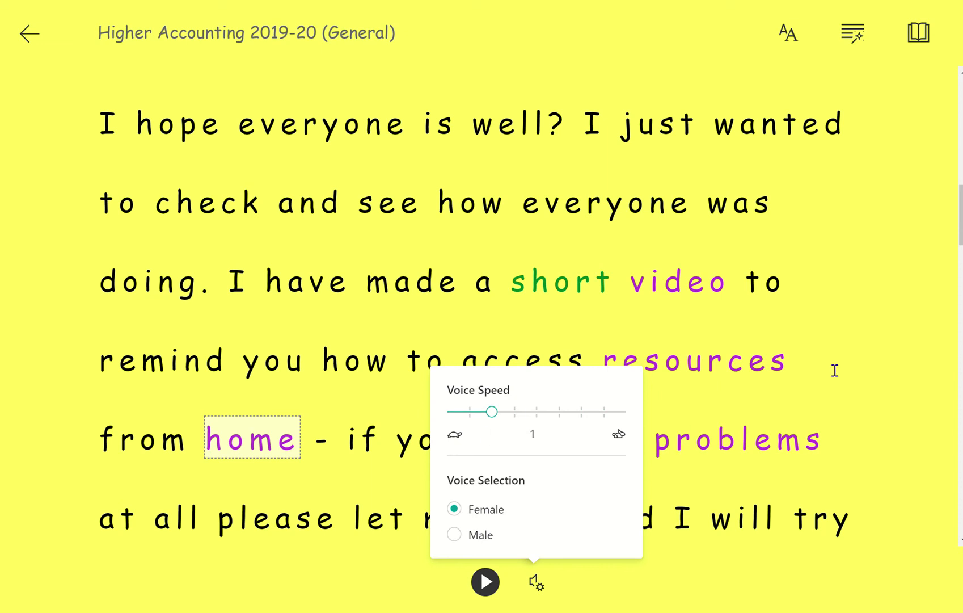
pyautogui.click(900, 225)
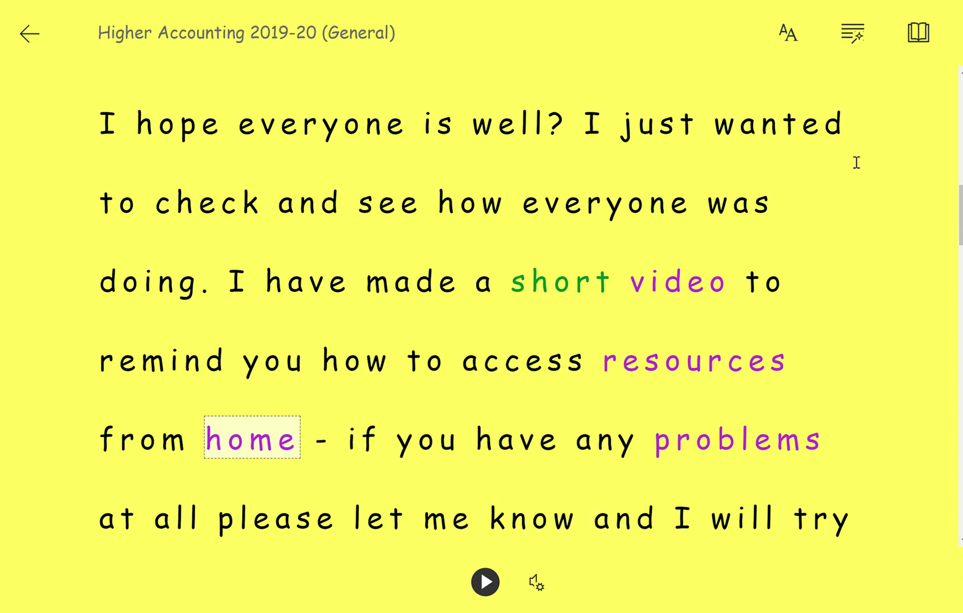
# Step: In Text Preferences, try the Calibri and Sitka fonts, then settle on Comic Sans
pyautogui.click(788, 39)
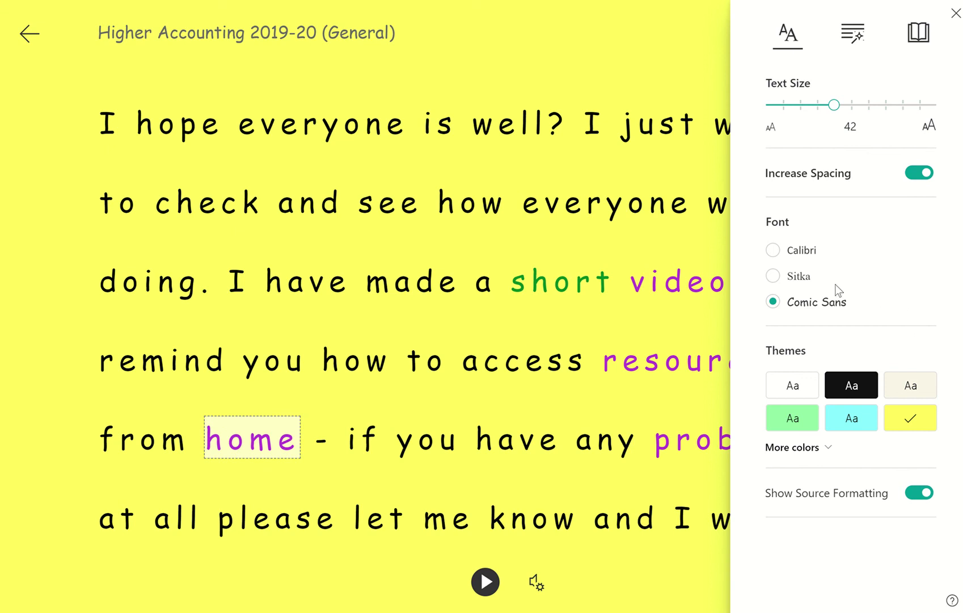
pyautogui.click(808, 249)
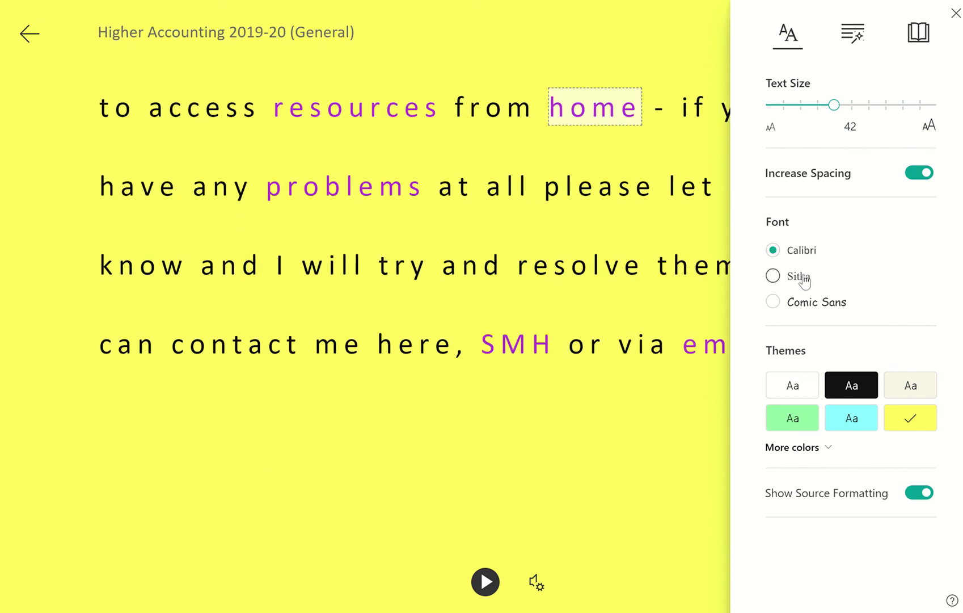
pyautogui.click(805, 276)
pyautogui.click(806, 303)
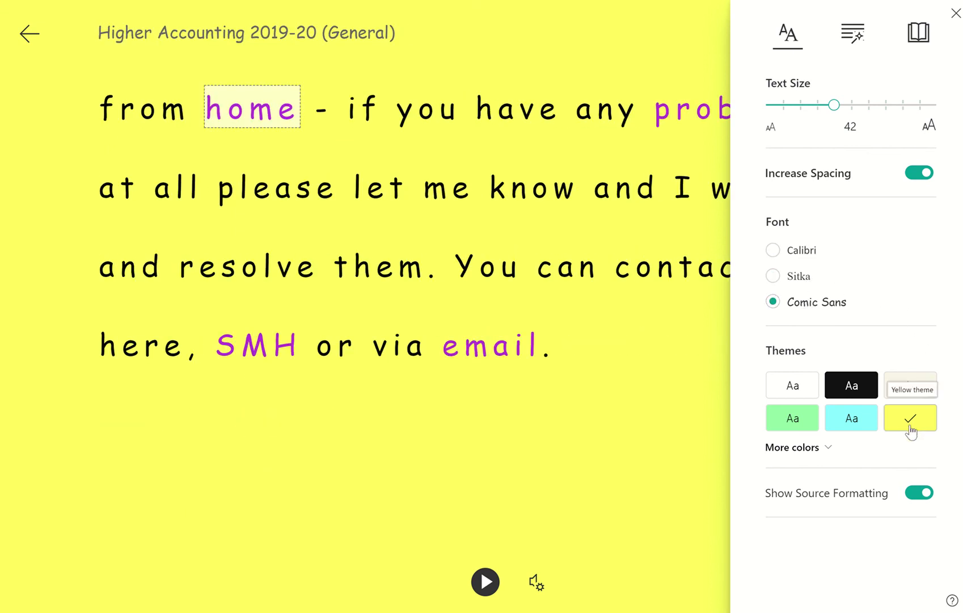
# Step: Try the Green and Lavender page themes, then keep Yellow and collapse the colour list
pyautogui.click(809, 419)
pyautogui.click(828, 450)
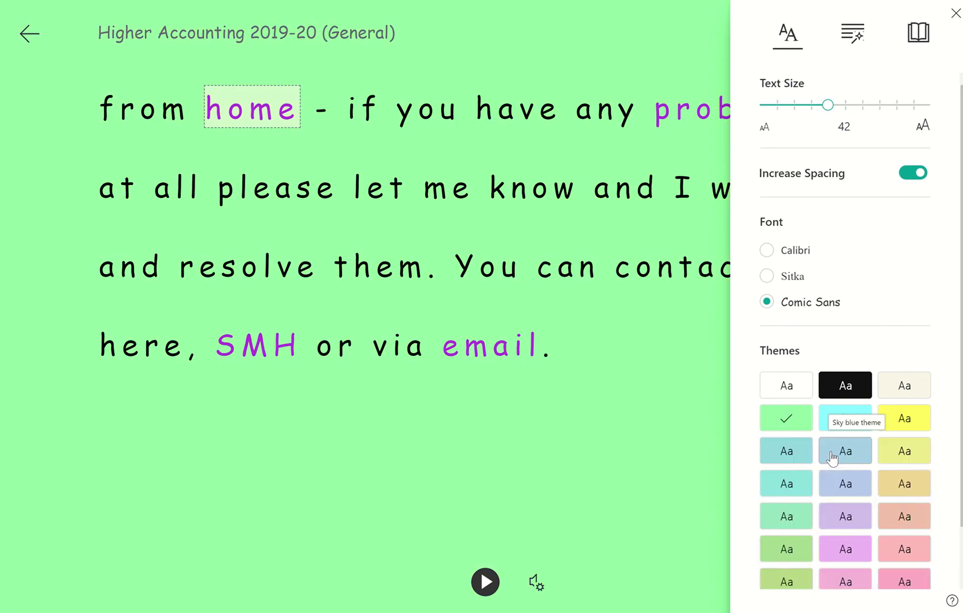
pyautogui.scroll(-2, 832, 457)
pyautogui.click(846, 424)
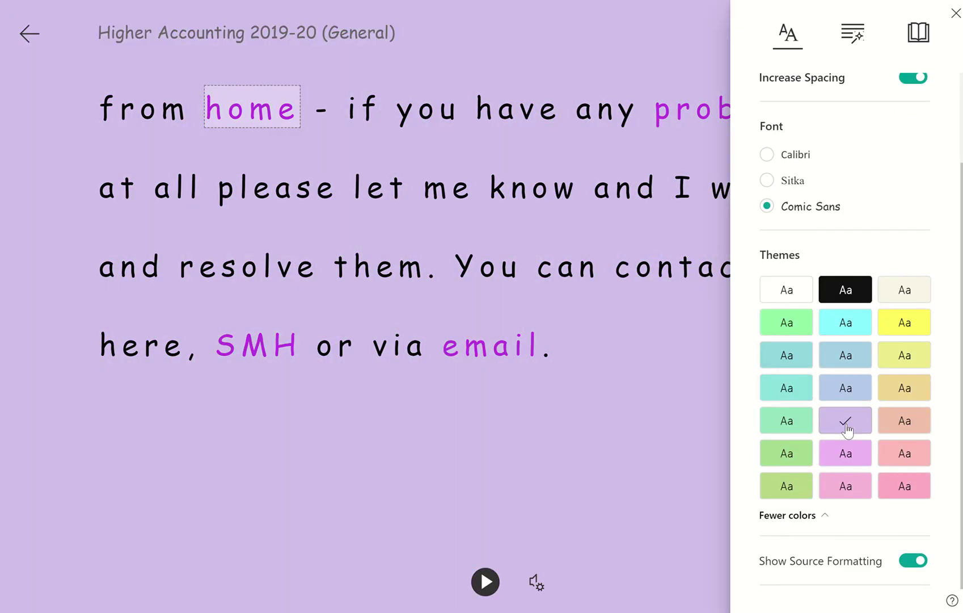
pyautogui.click(904, 324)
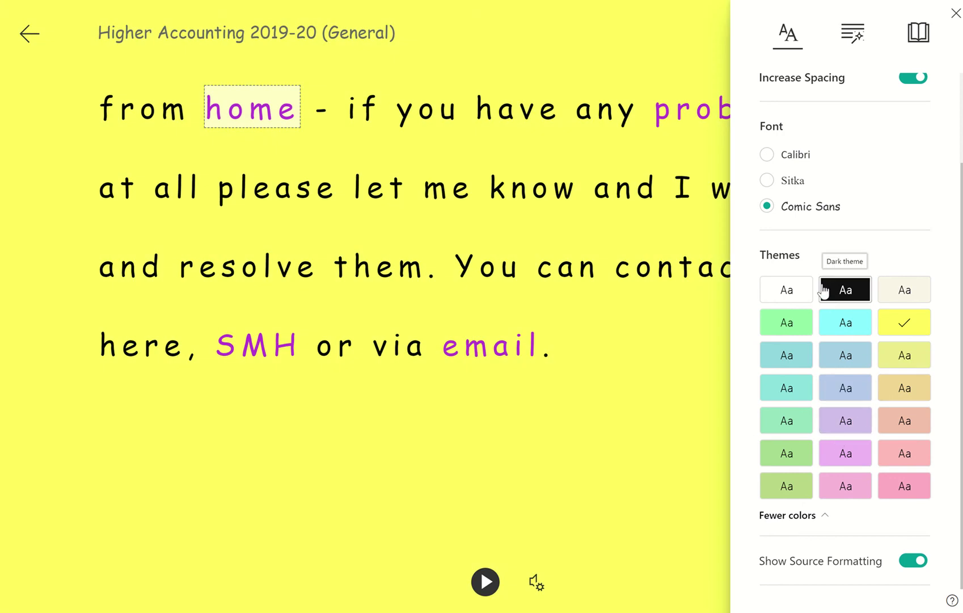
pyautogui.click(826, 518)
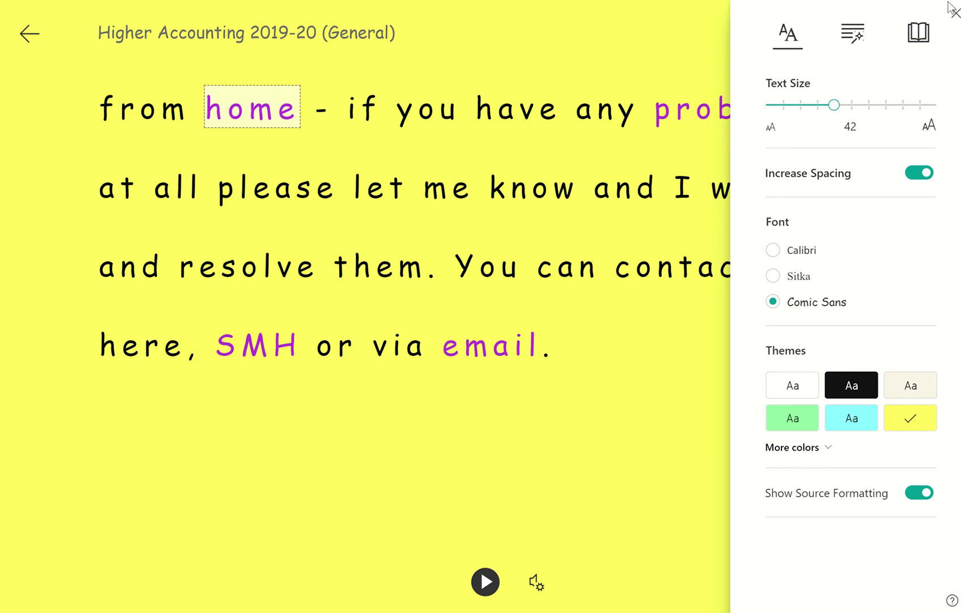
# Step: In Grammar Options, turn Syllables on to split words, then switch it back off
pyautogui.click(853, 35)
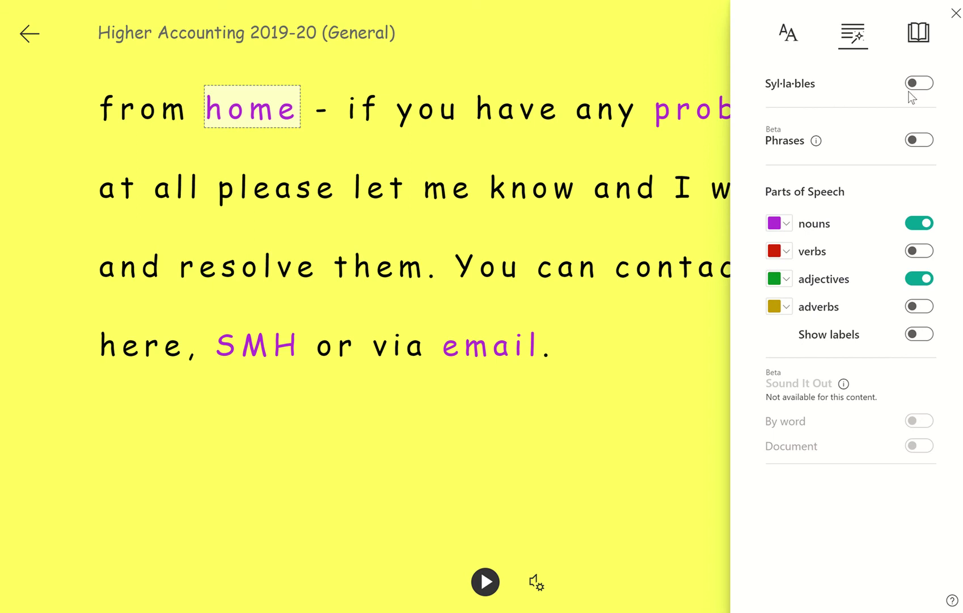
pyautogui.click(920, 85)
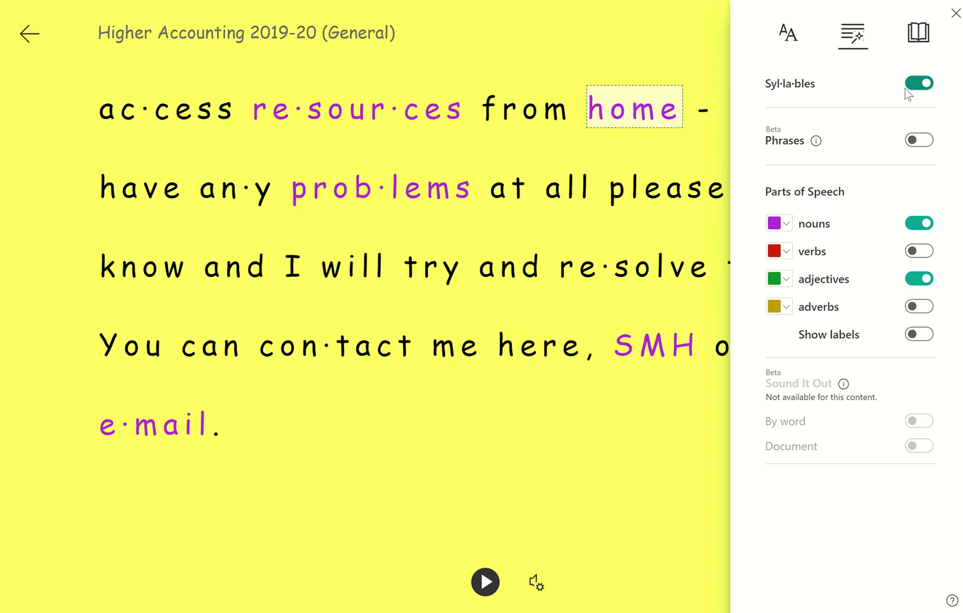
pyautogui.click(915, 87)
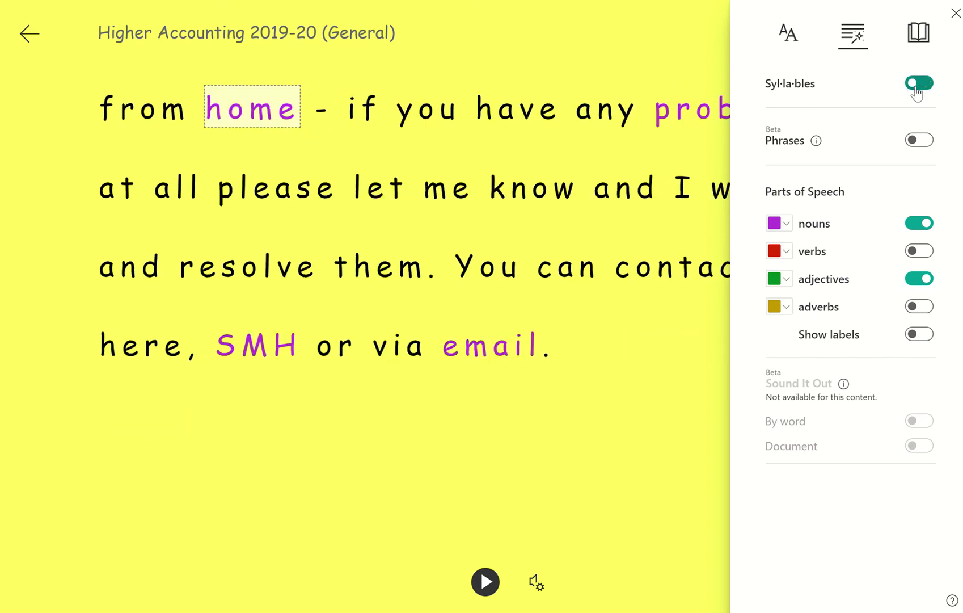
# Step: Try three-line and one-line Line Focus in Reading Preferences, then switch Line Focus off
pyautogui.click(919, 41)
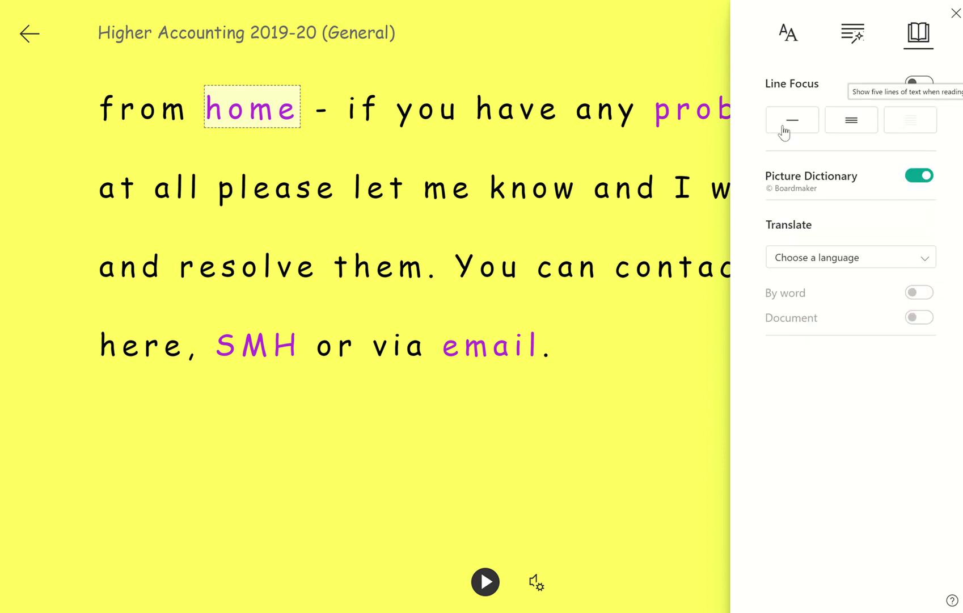
pyautogui.click(866, 126)
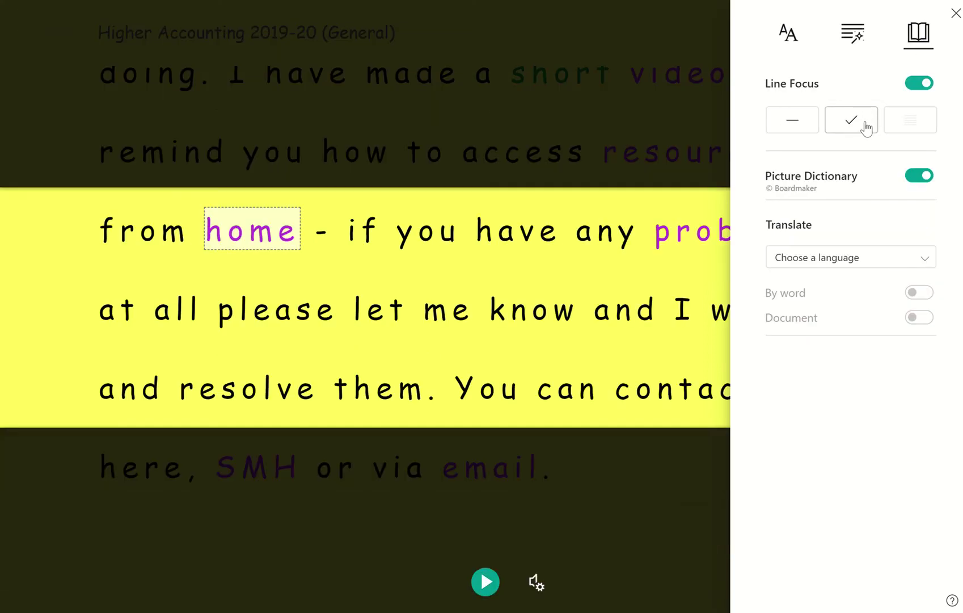
pyautogui.click(794, 122)
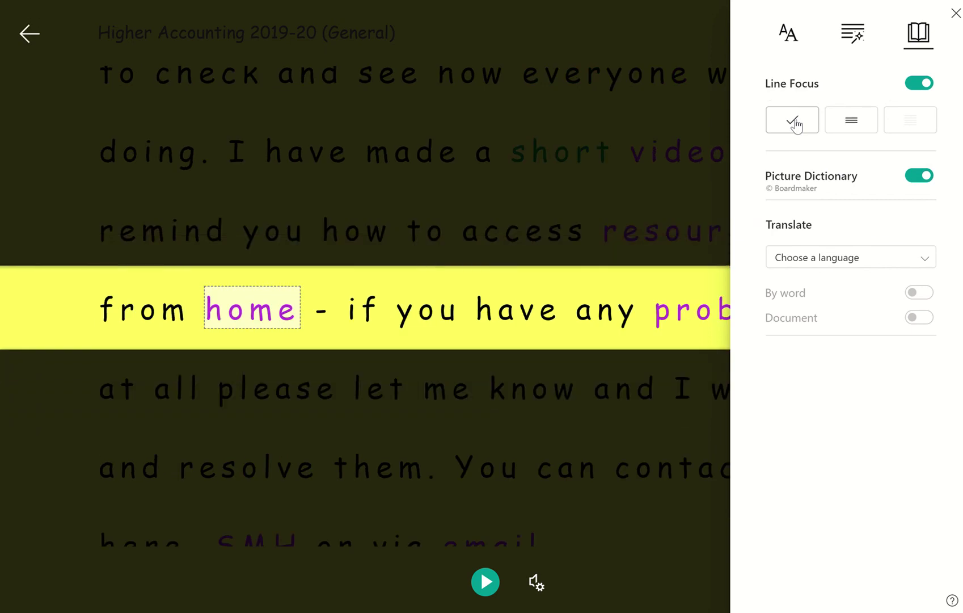
pyautogui.click(921, 85)
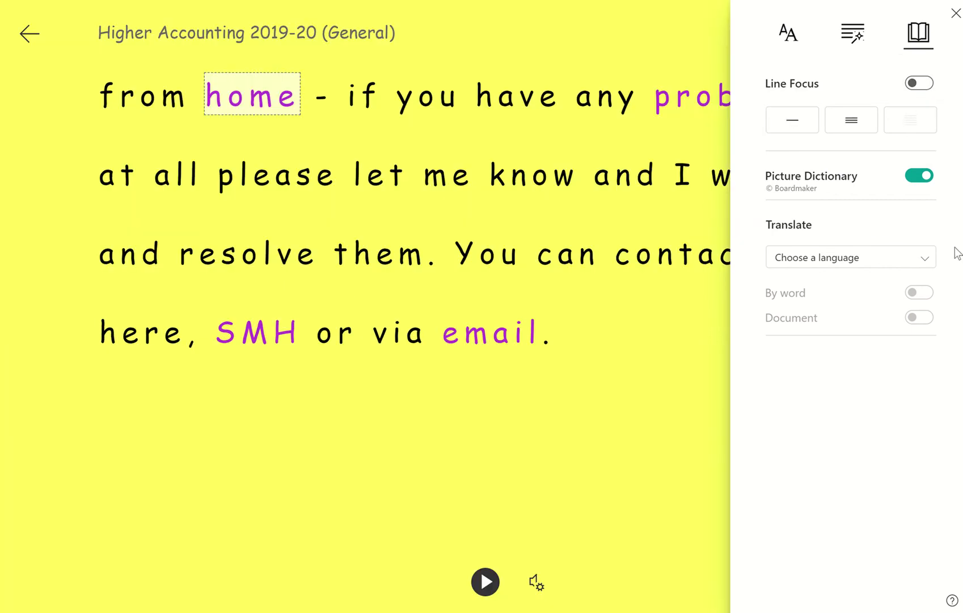
pyautogui.click(922, 259)
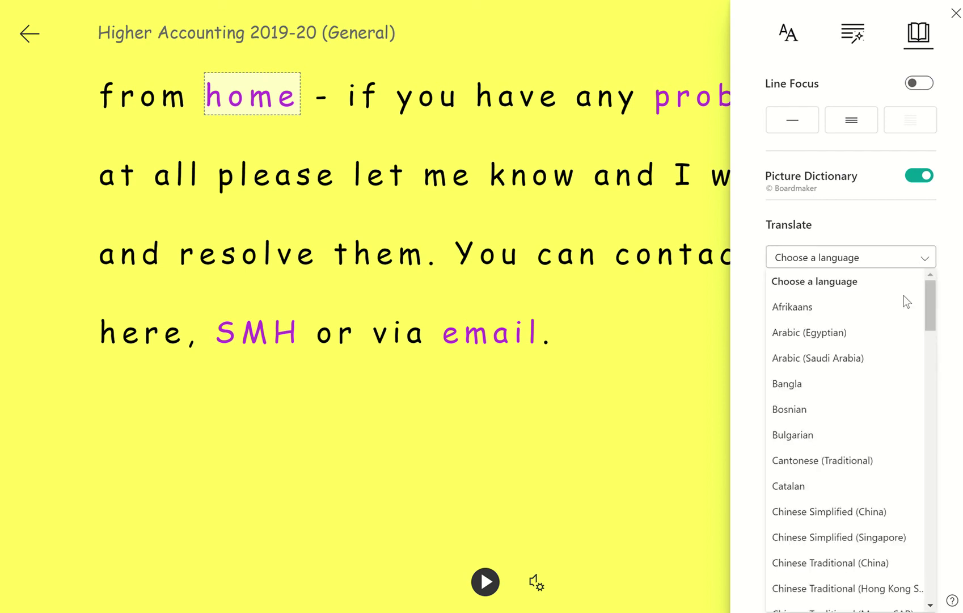
# Step: Translate the whole post into Croatian and play it aloud, then pause
pyautogui.scroll(-3, 866, 455)
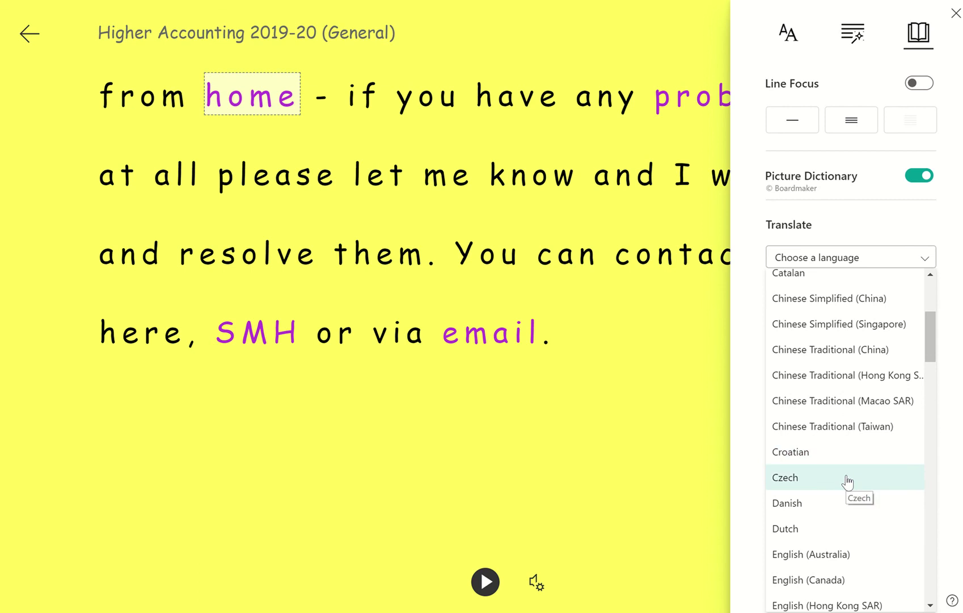
pyautogui.click(838, 459)
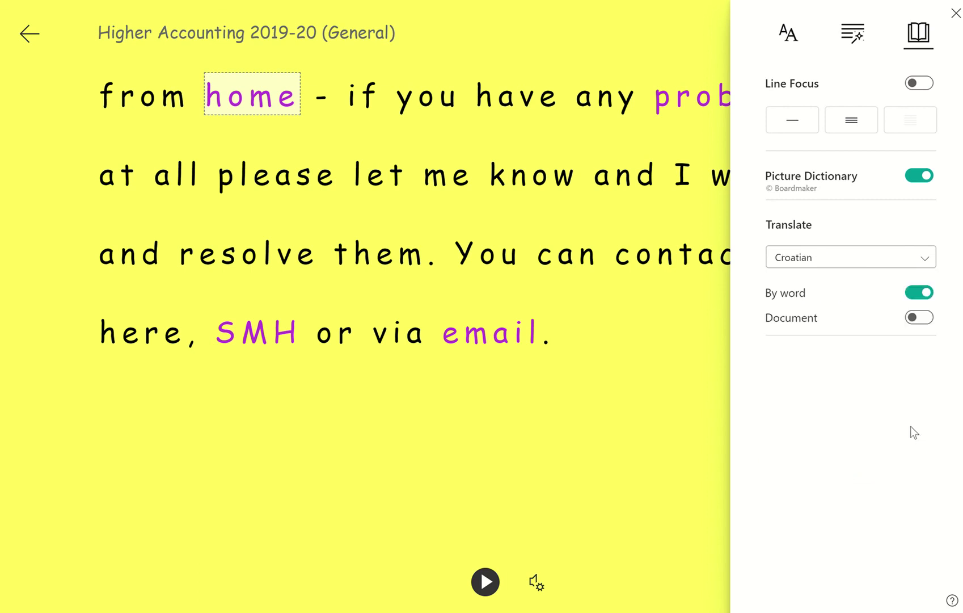
pyautogui.click(917, 319)
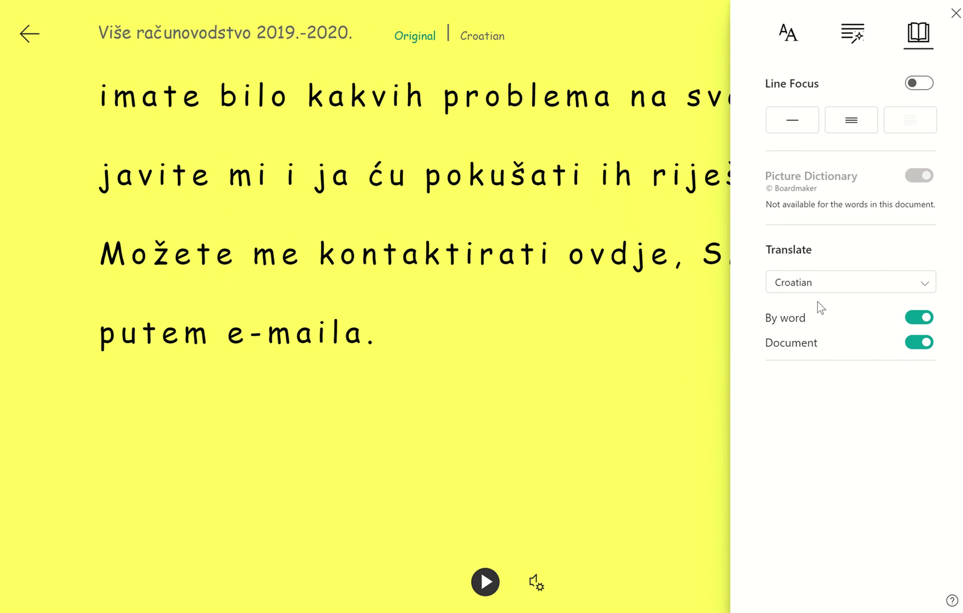
pyautogui.click(485, 580)
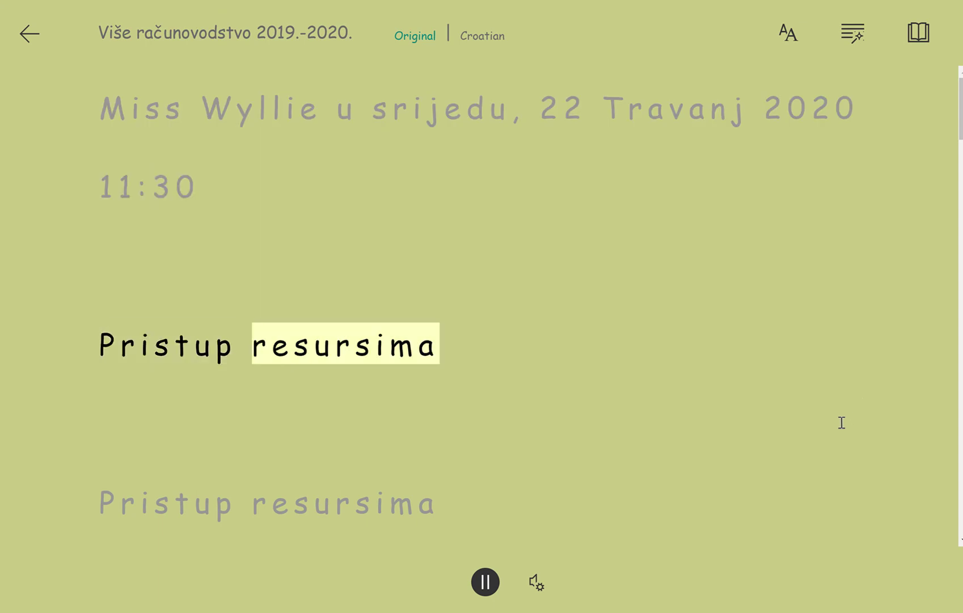
pyautogui.click(487, 582)
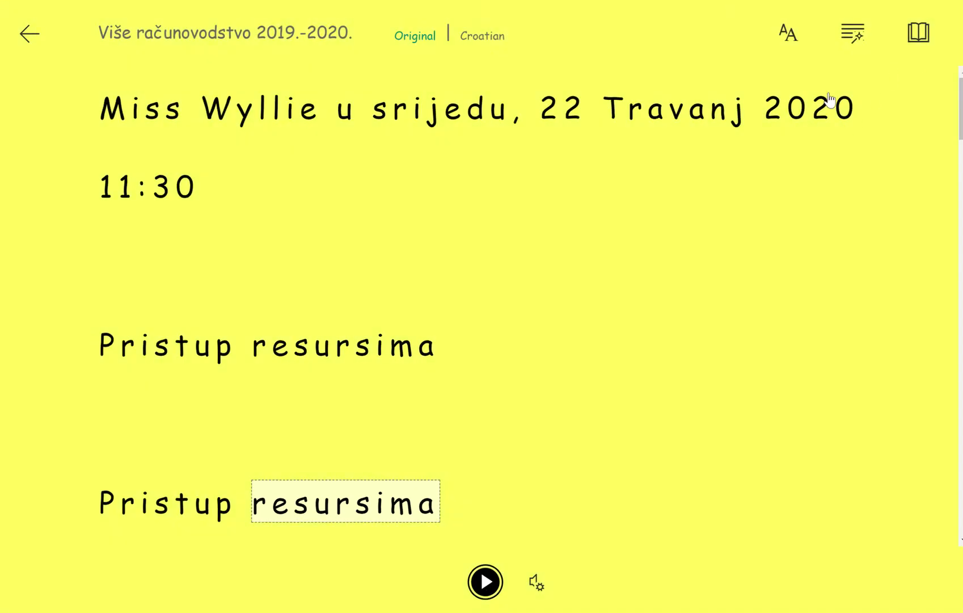
# Step: Set the translation language back to English (United Kingdom) in Reading Preferences
pyautogui.click(918, 32)
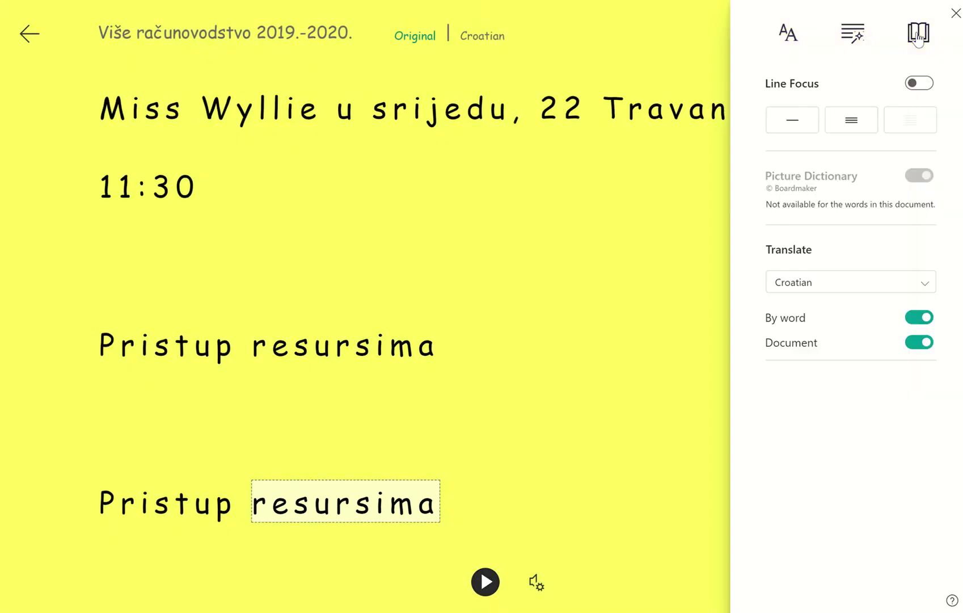
pyautogui.click(888, 283)
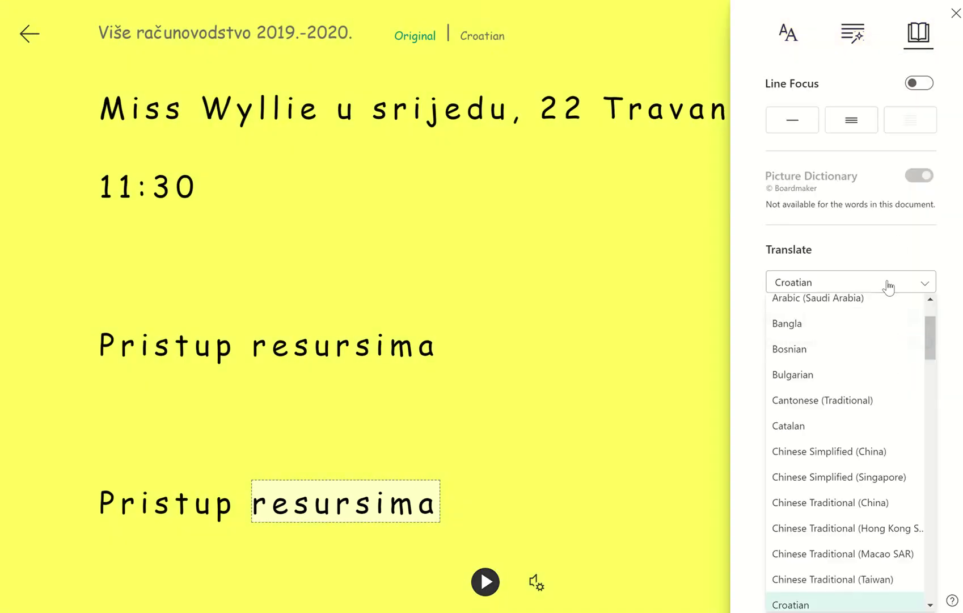
pyautogui.scroll(3, 886, 335)
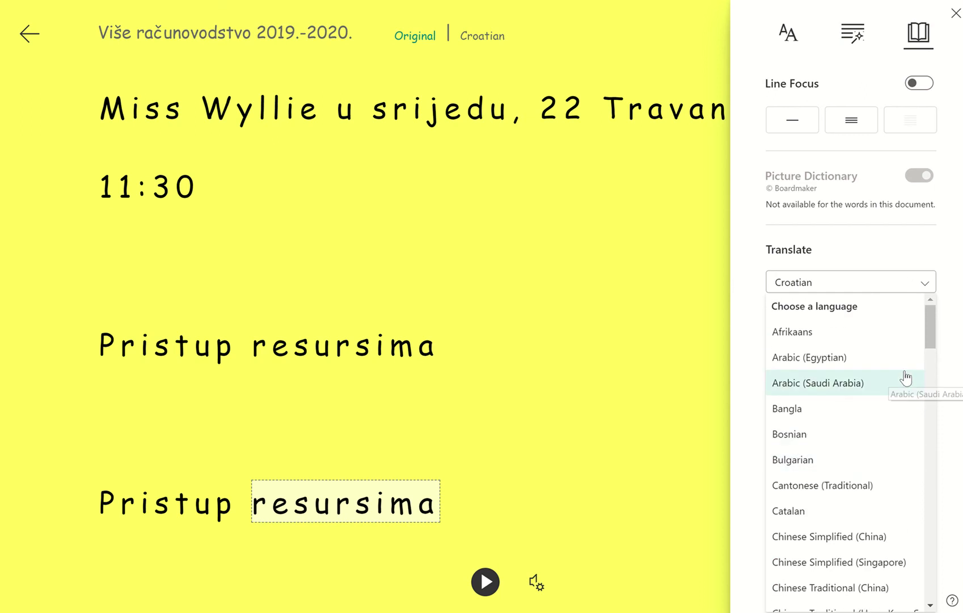
pyautogui.scroll(-5, 906, 378)
pyautogui.scroll(-2, 905, 377)
pyautogui.click(855, 468)
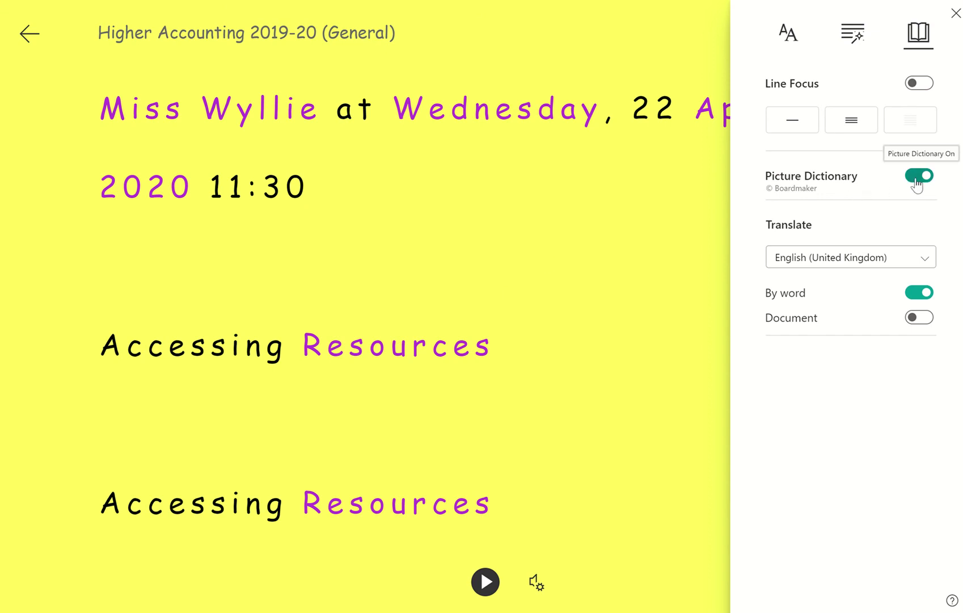
pyautogui.click(647, 292)
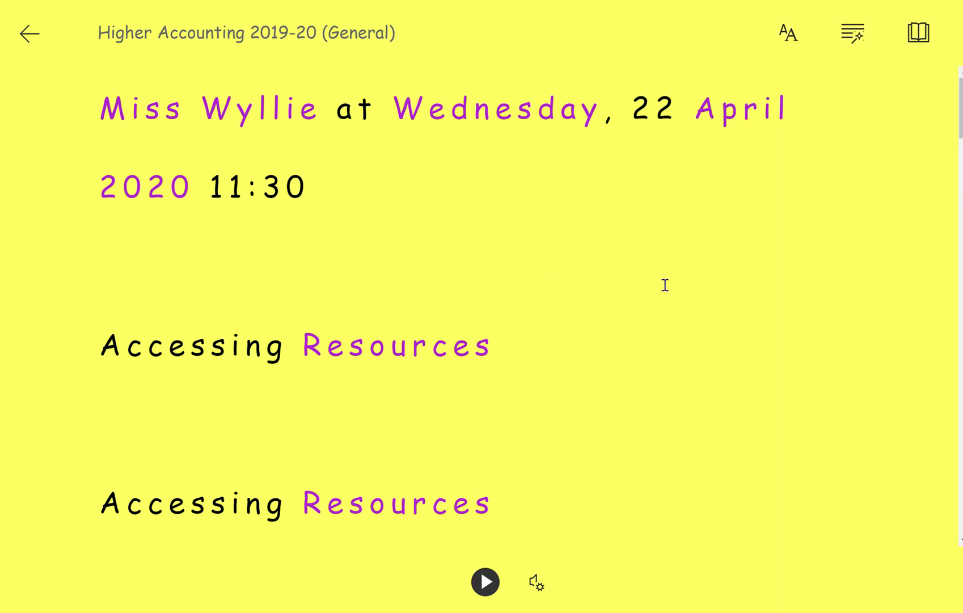
pyautogui.scroll(-15, 683, 291)
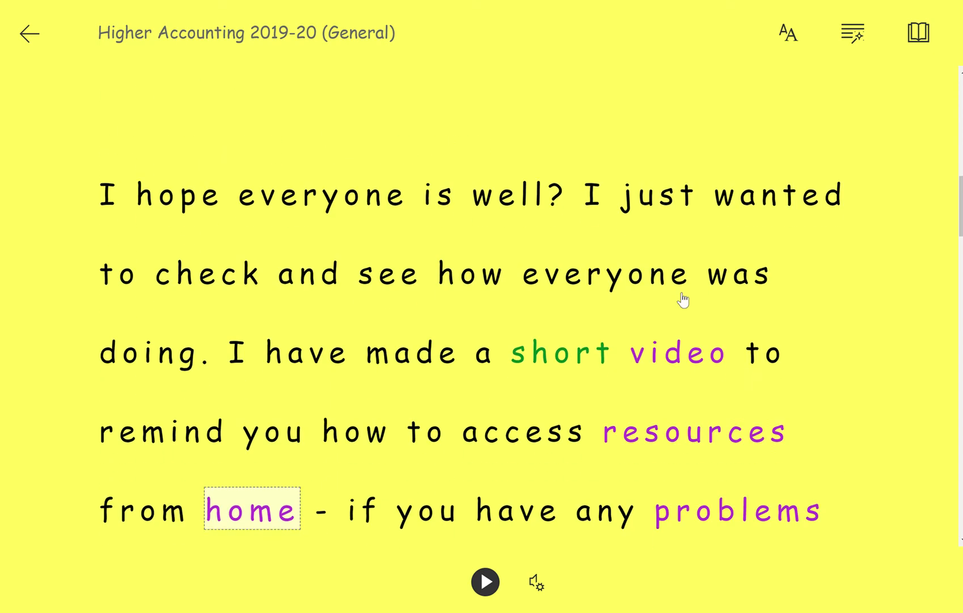
pyautogui.click(682, 296)
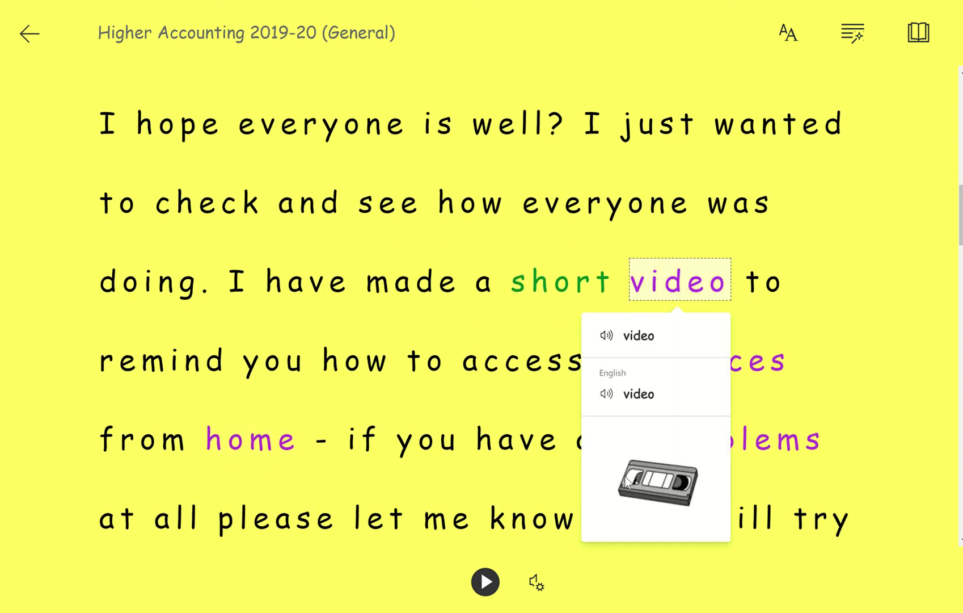
pyautogui.click(607, 396)
pyautogui.click(607, 406)
pyautogui.click(781, 308)
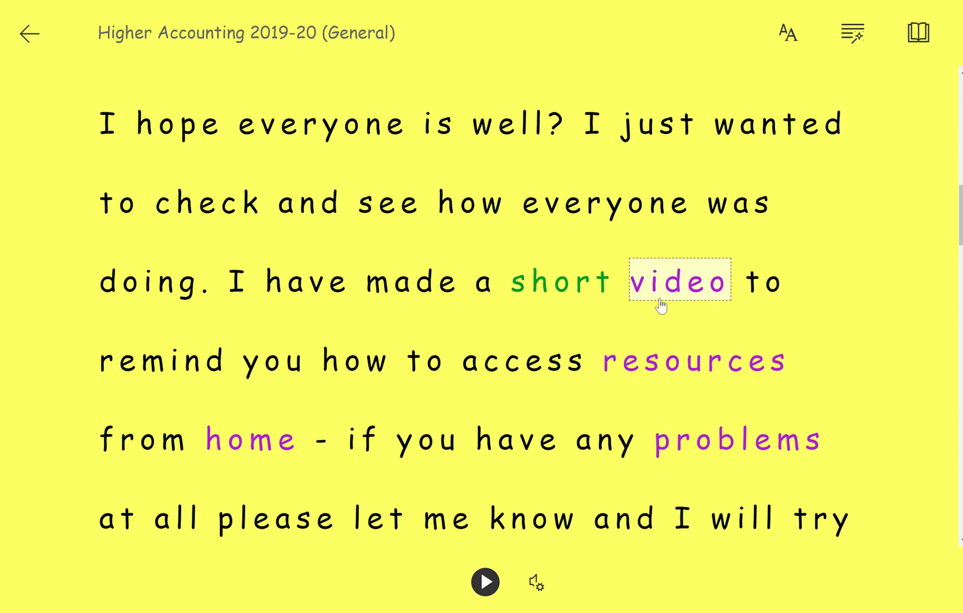
pyautogui.click(557, 301)
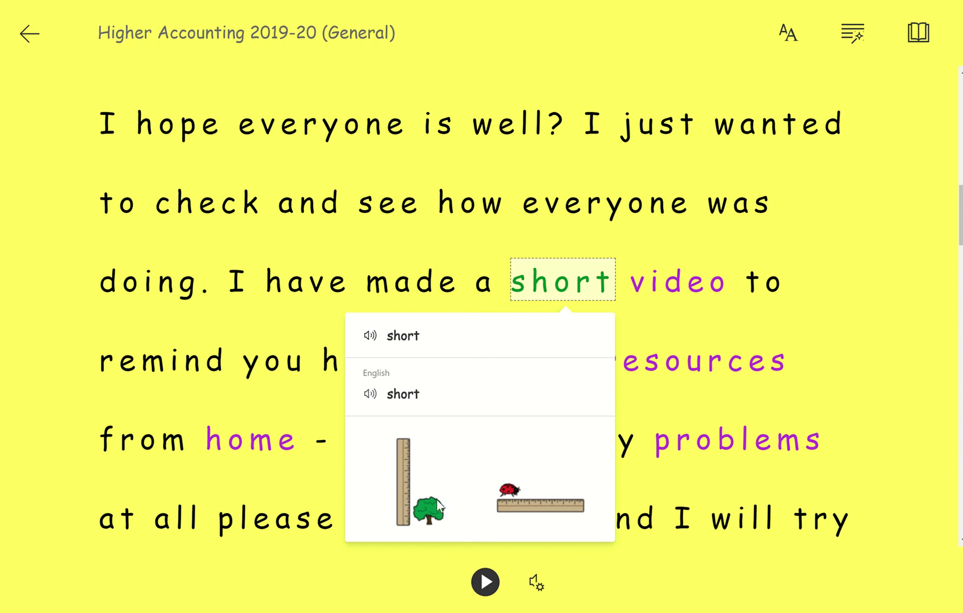
pyautogui.click(909, 301)
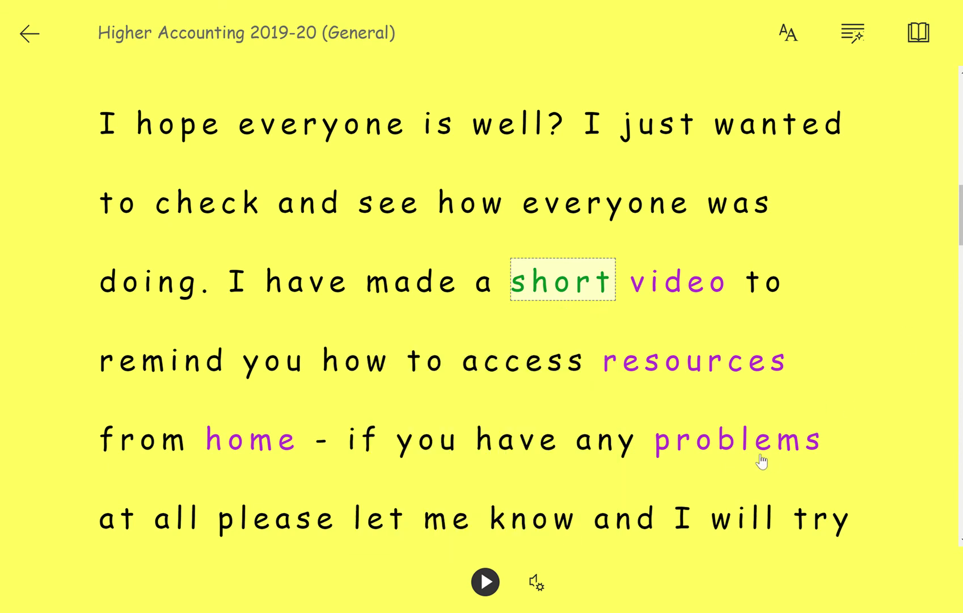
pyautogui.click(763, 455)
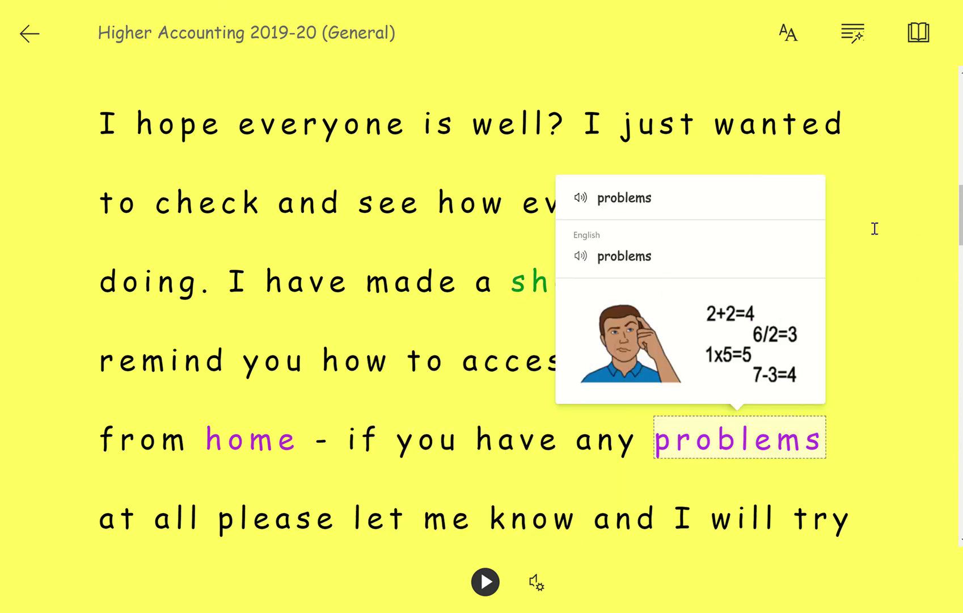
pyautogui.click(884, 206)
pyautogui.click(919, 32)
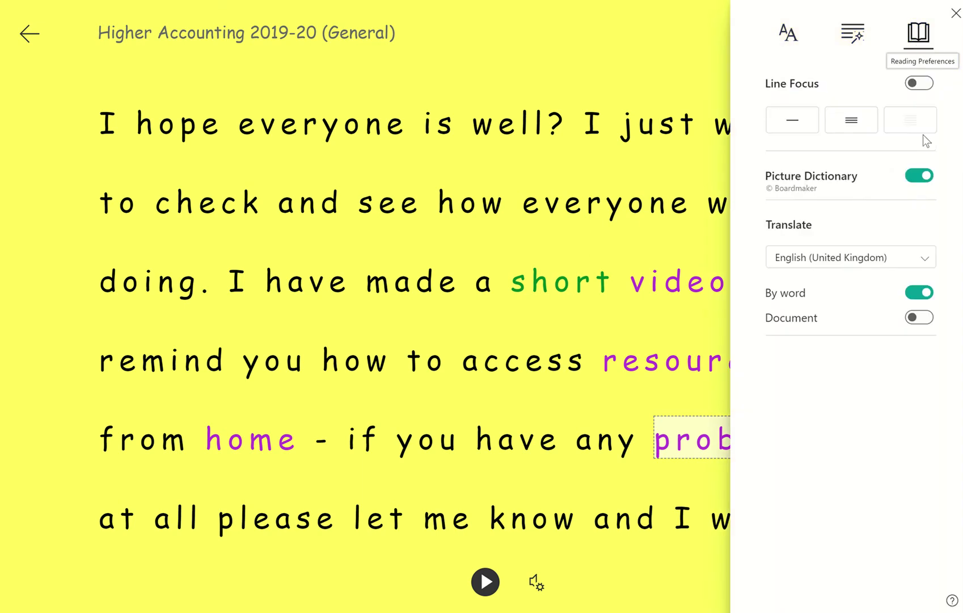